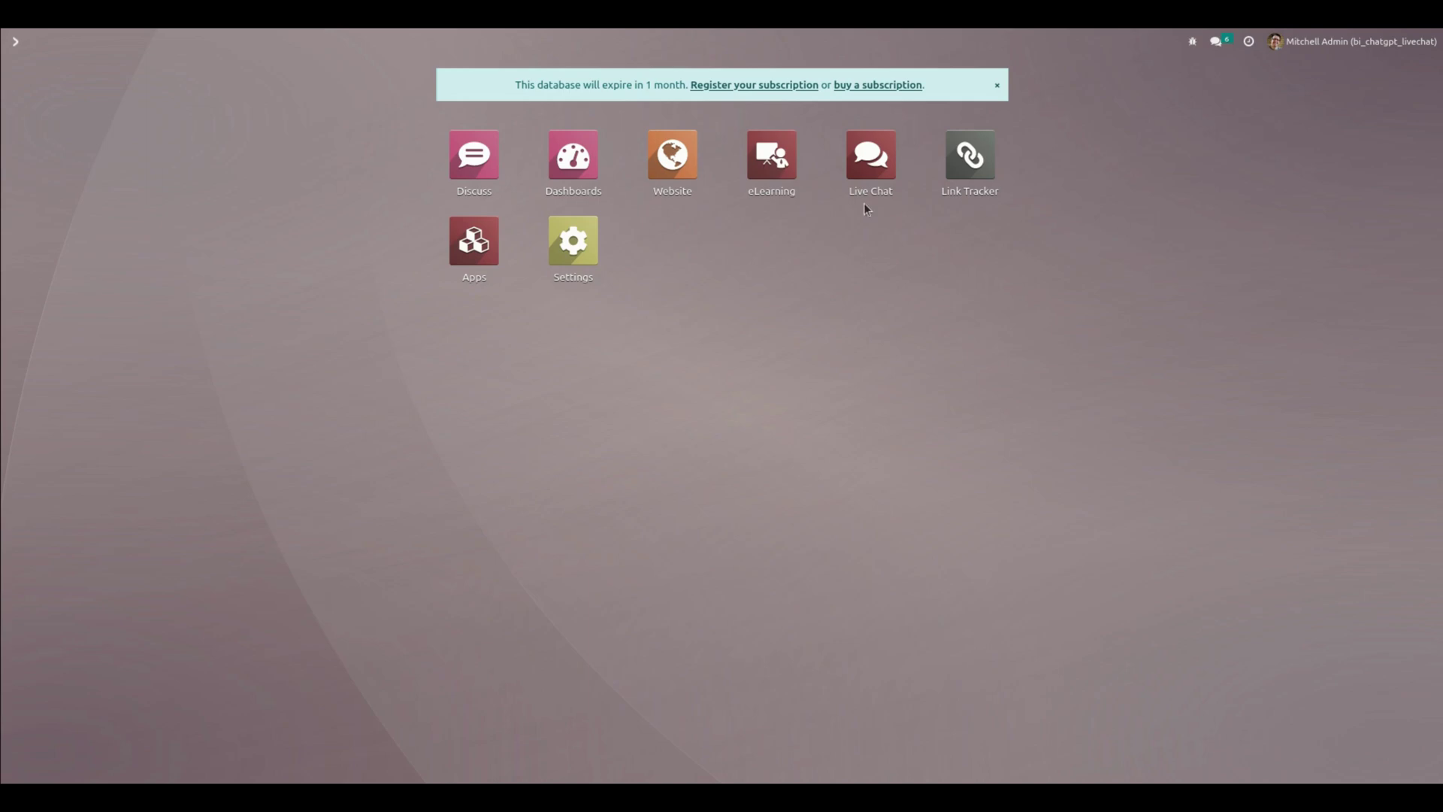
Reach the Website settings with the ChatGPT fields, then switch to the 'chat gpt api key' search results
left_click(549, 249)
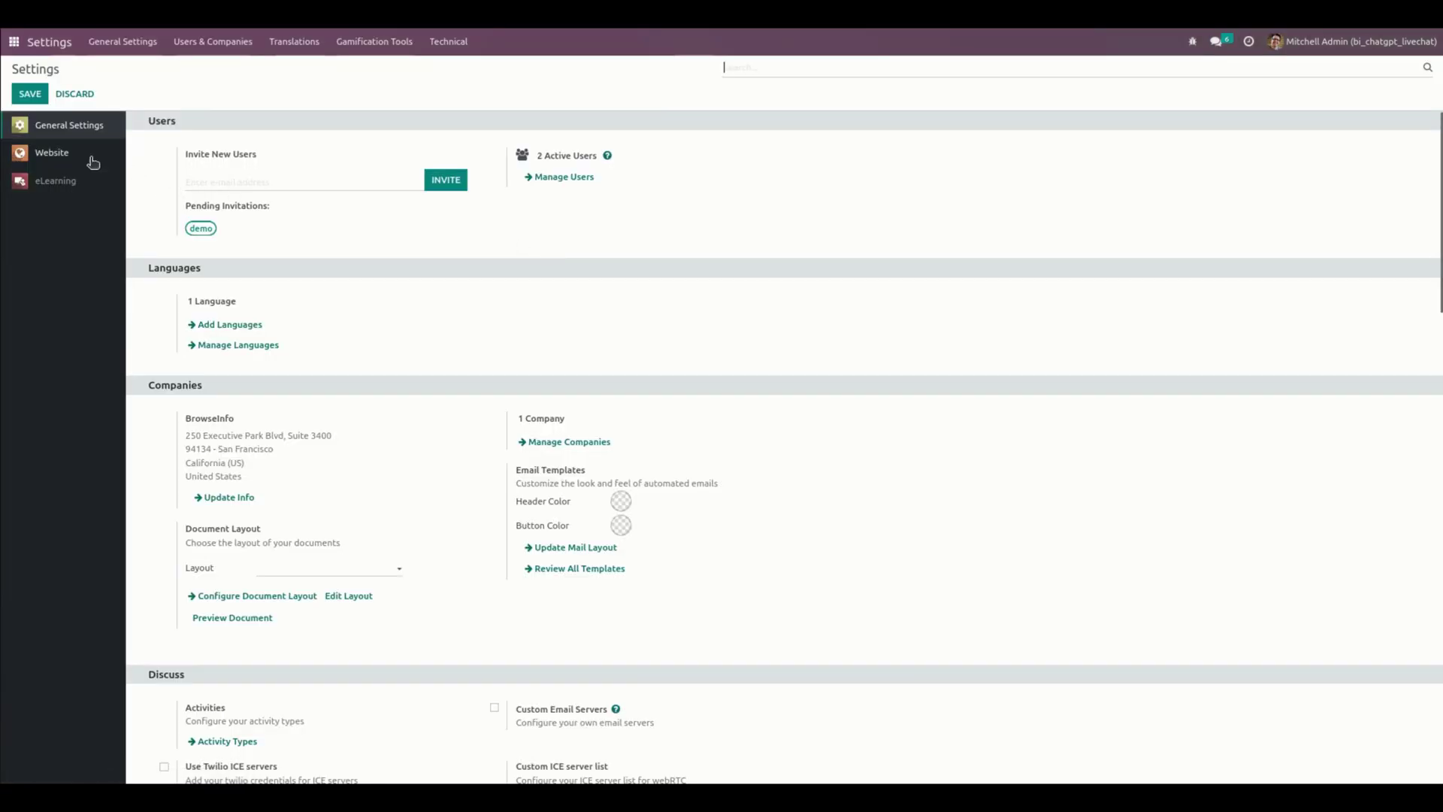
left_click(76, 160)
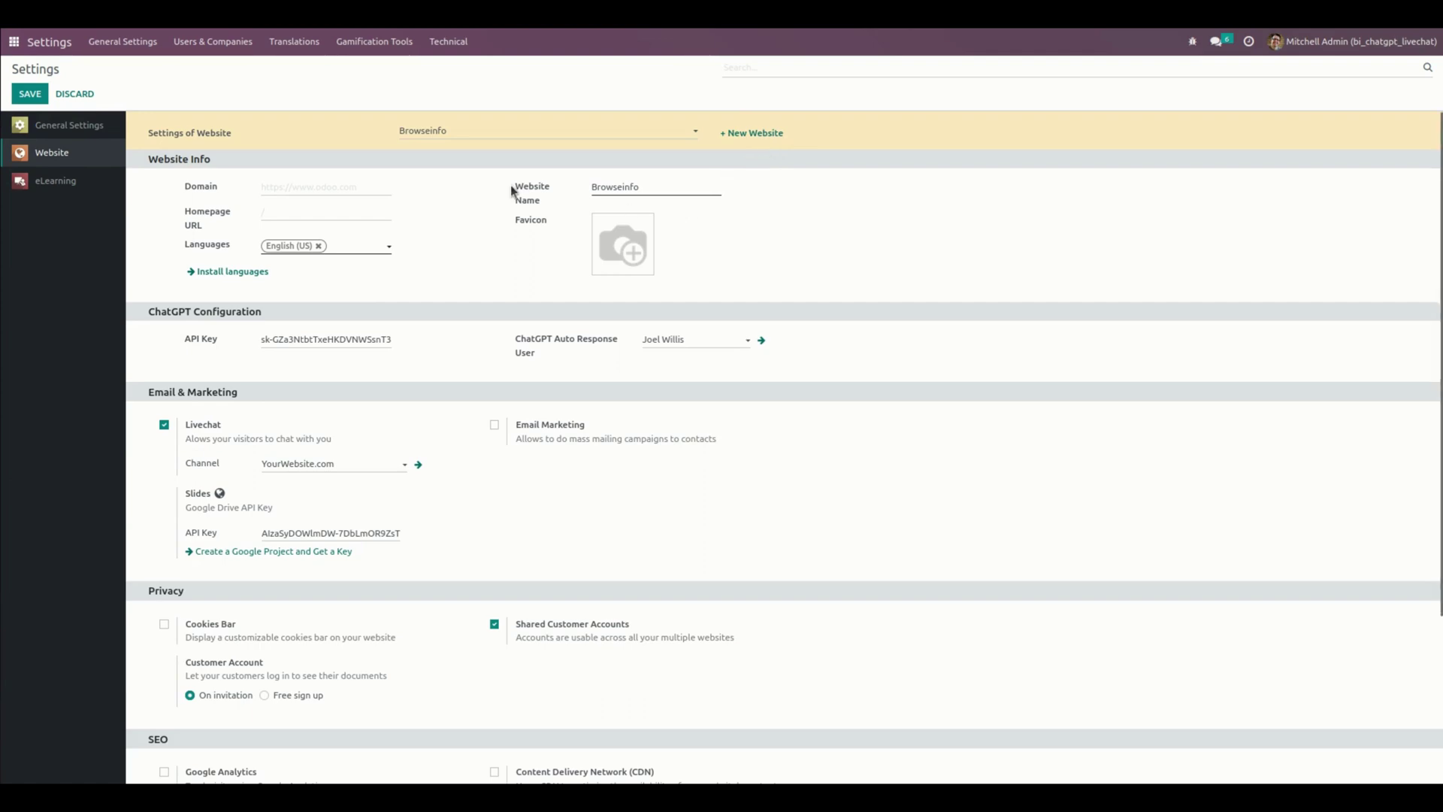
left_click(555, 16)
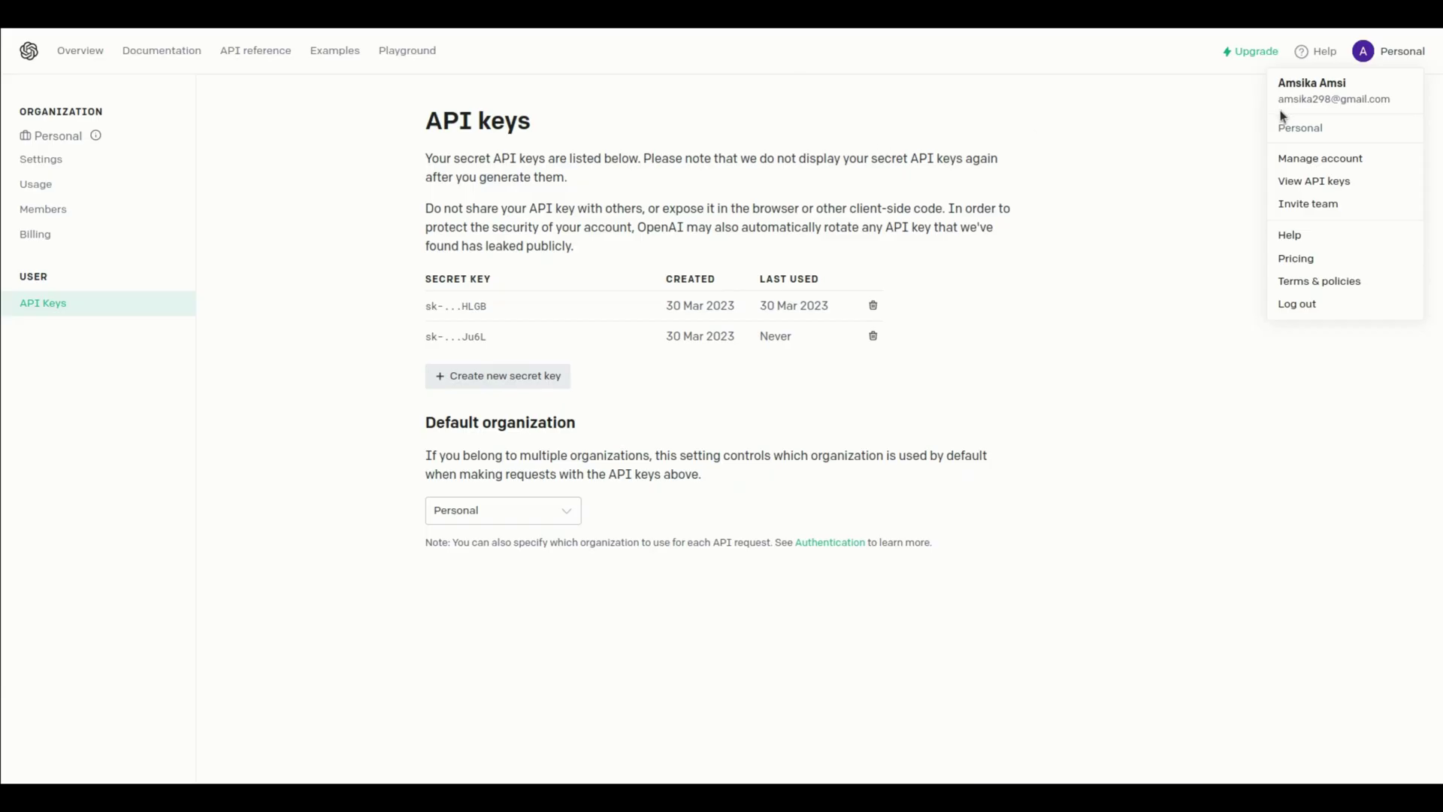
Navigate from the OpenAI account menu to the API keys page
left_click(1188, 135)
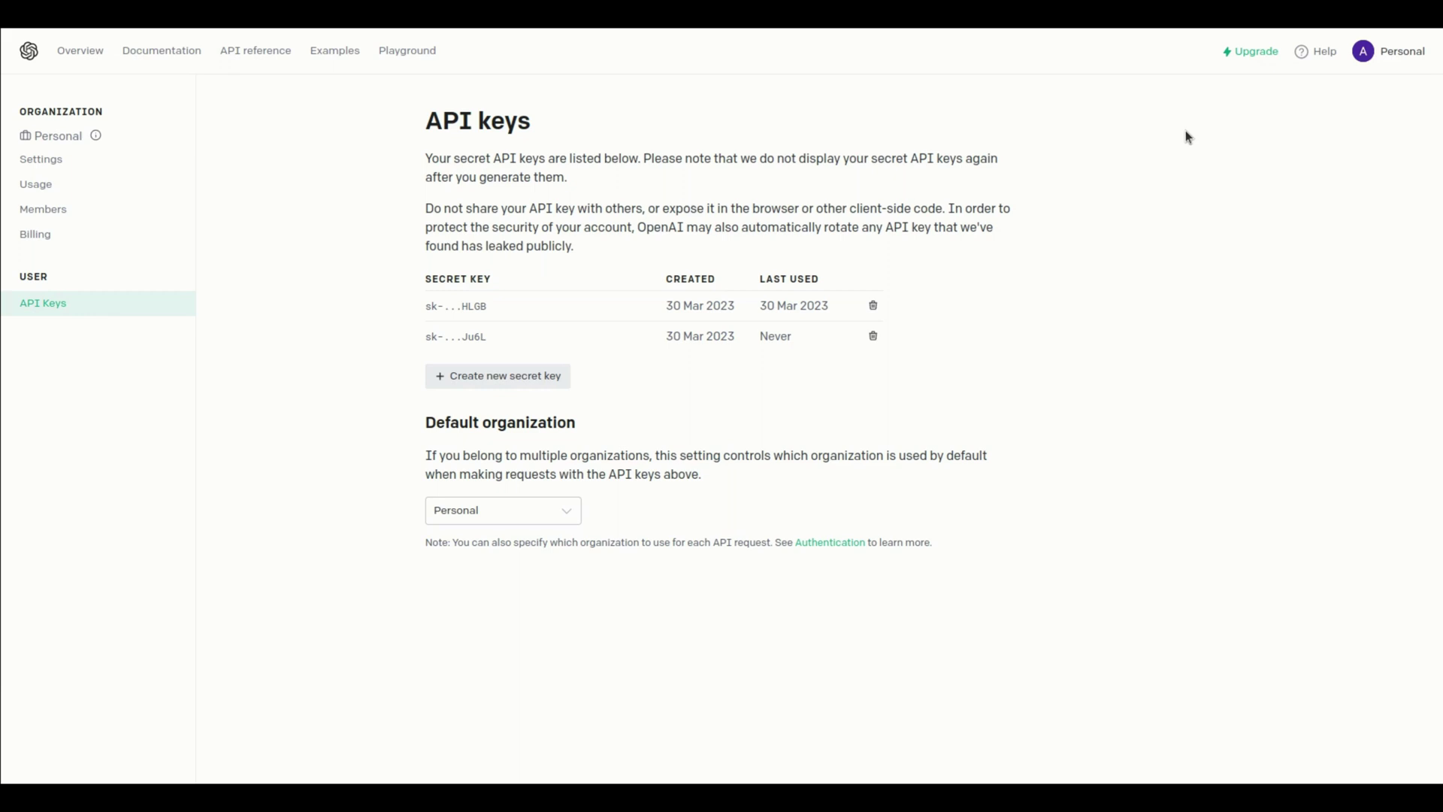
left_click(1395, 53)
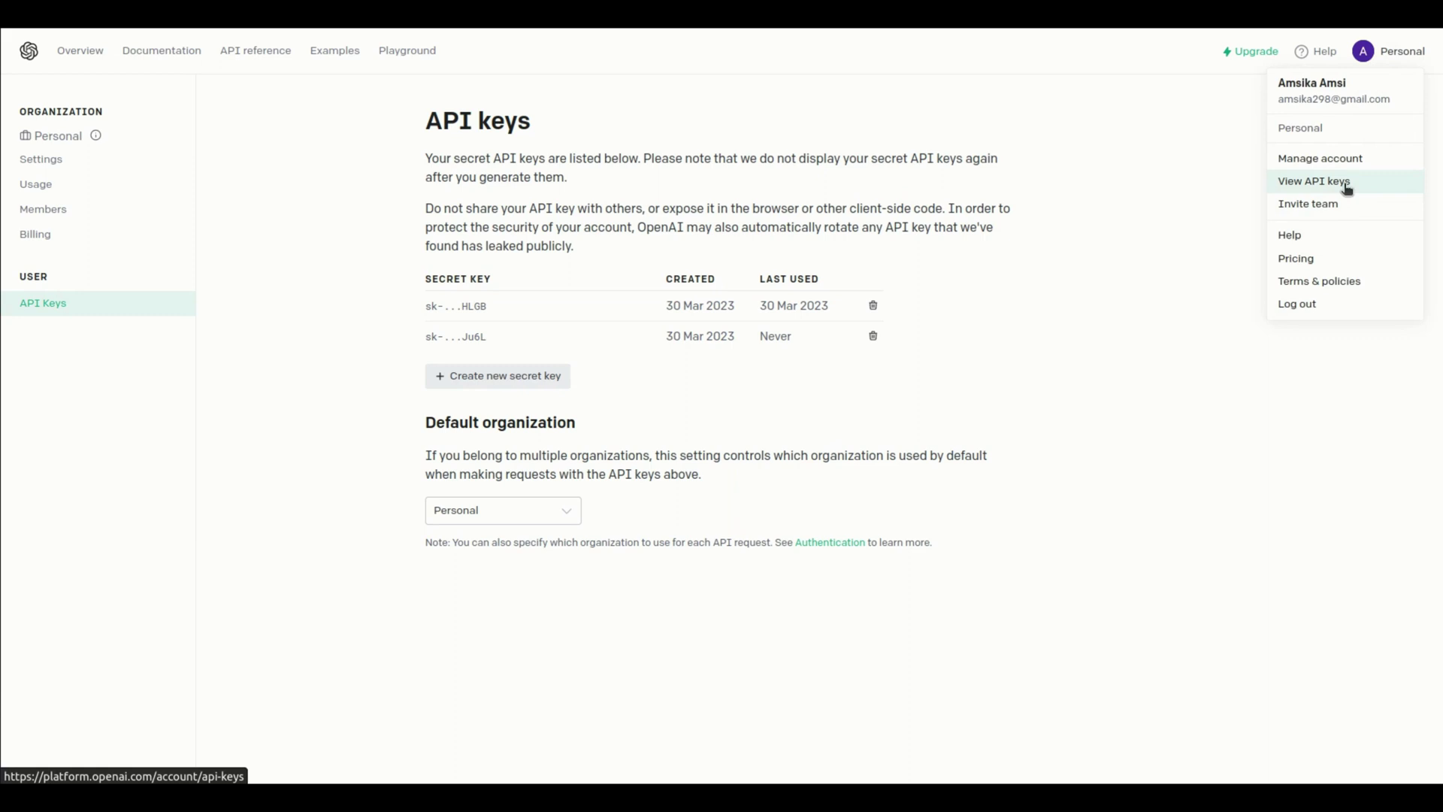
left_click(1345, 183)
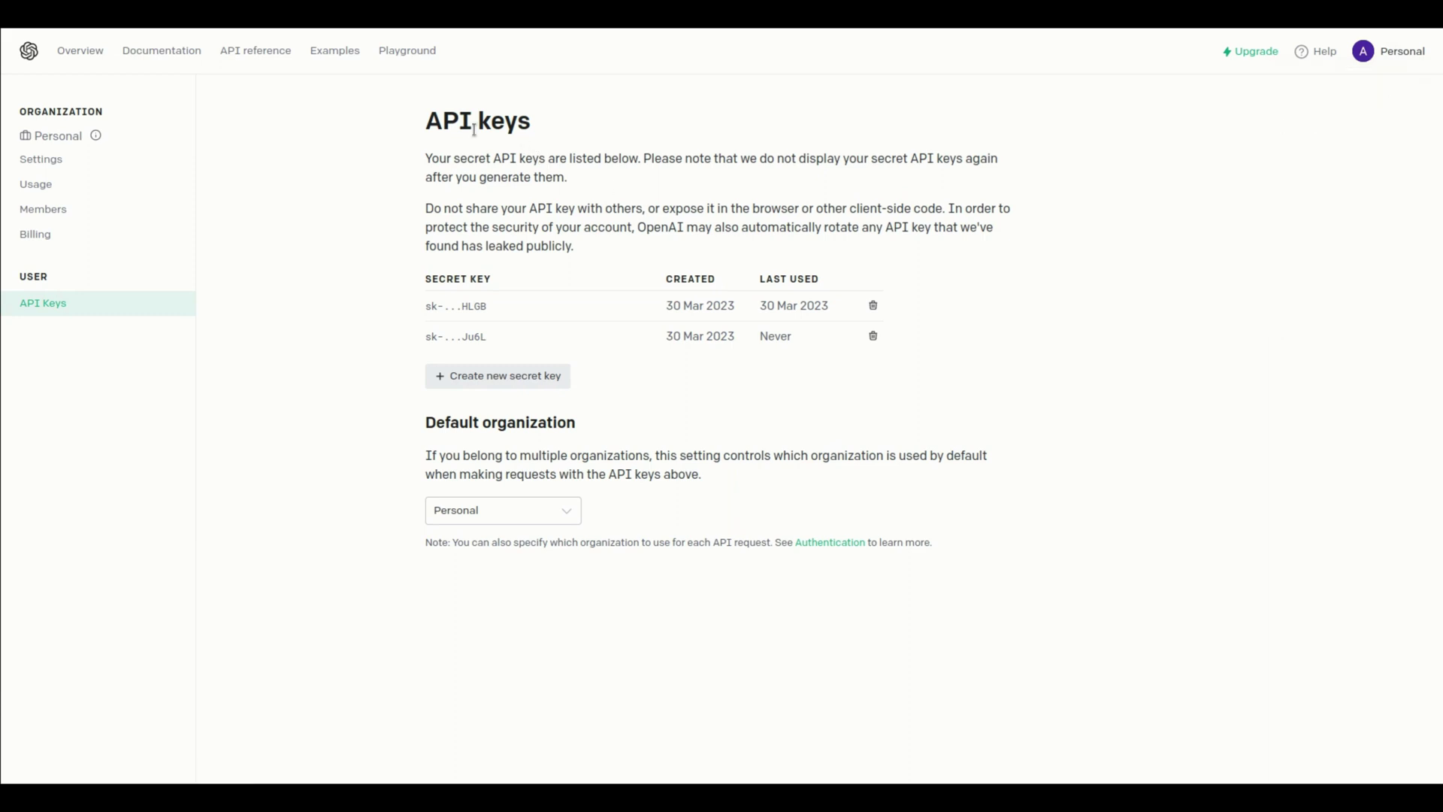
left_click_drag(422, 122, 552, 125)
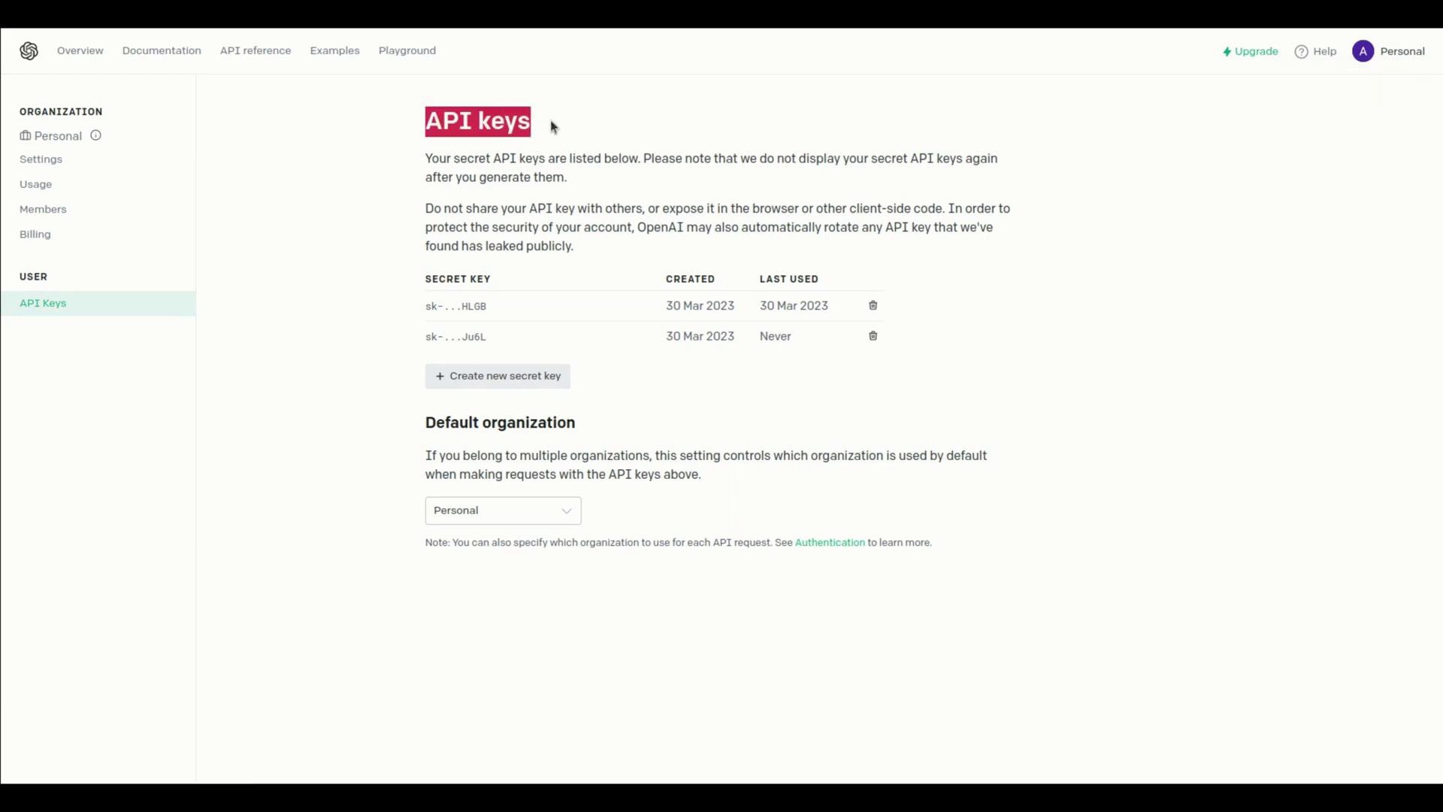
left_click(359, 306)
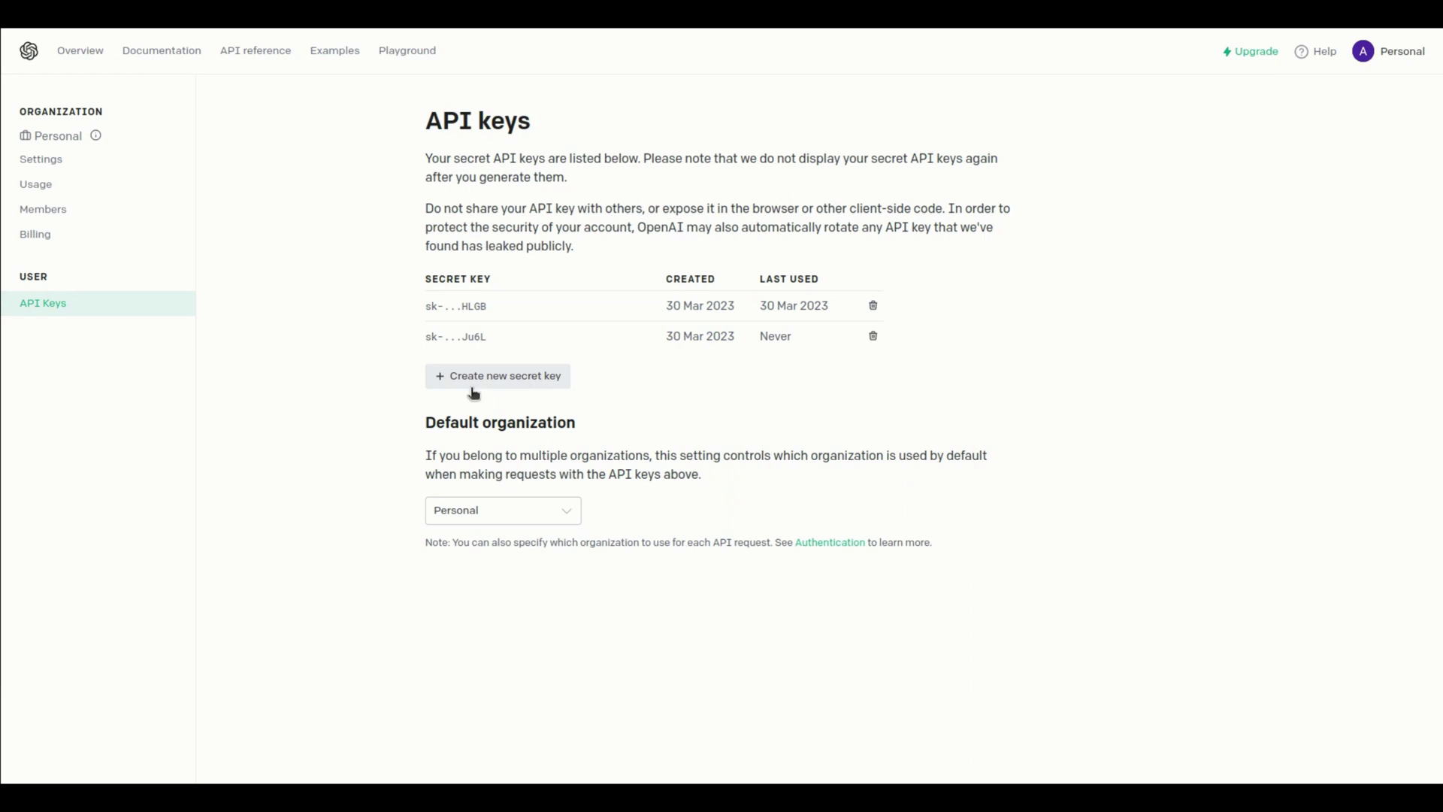
Generate a new secret API key and copy it to the clipboard
left_click(510, 383)
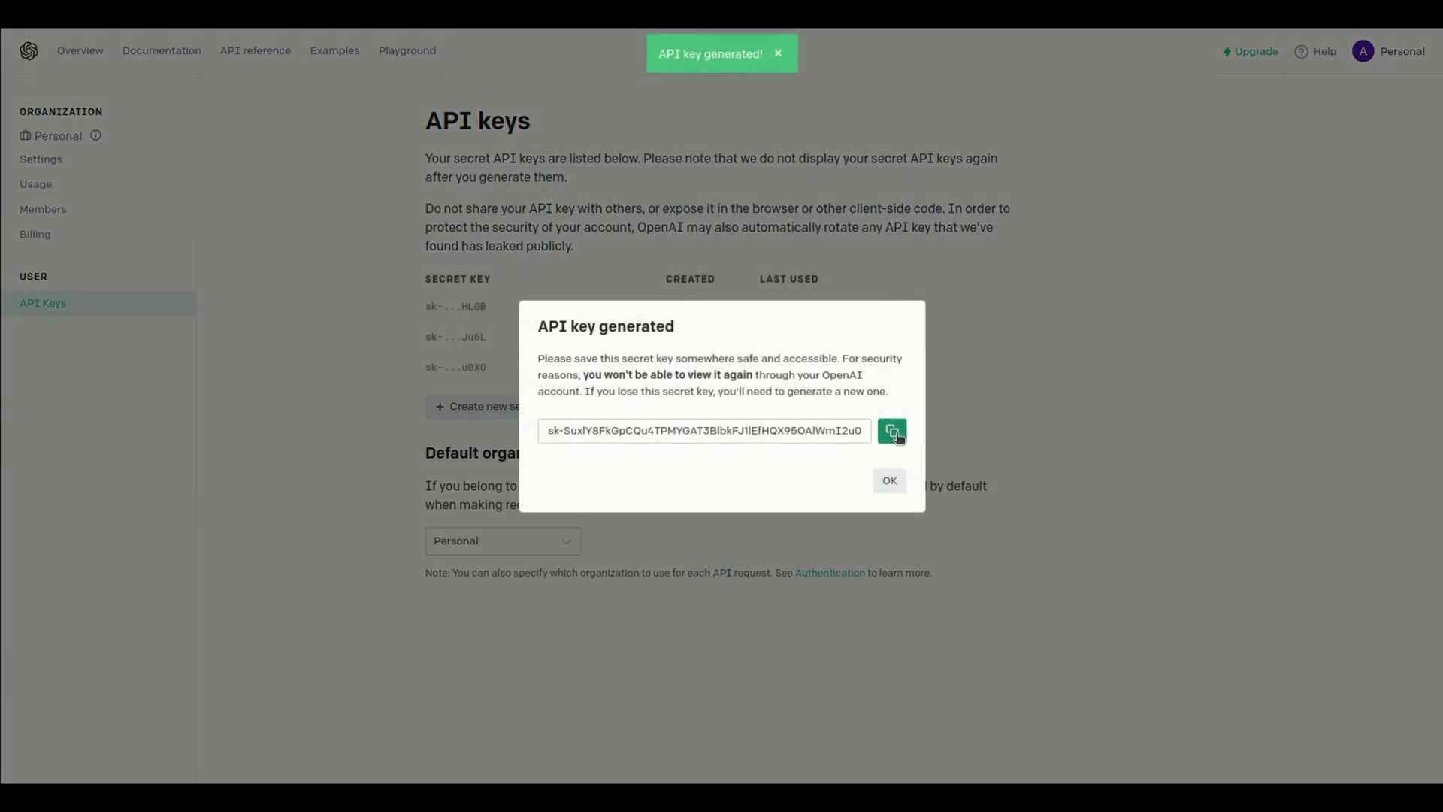
left_click(893, 430)
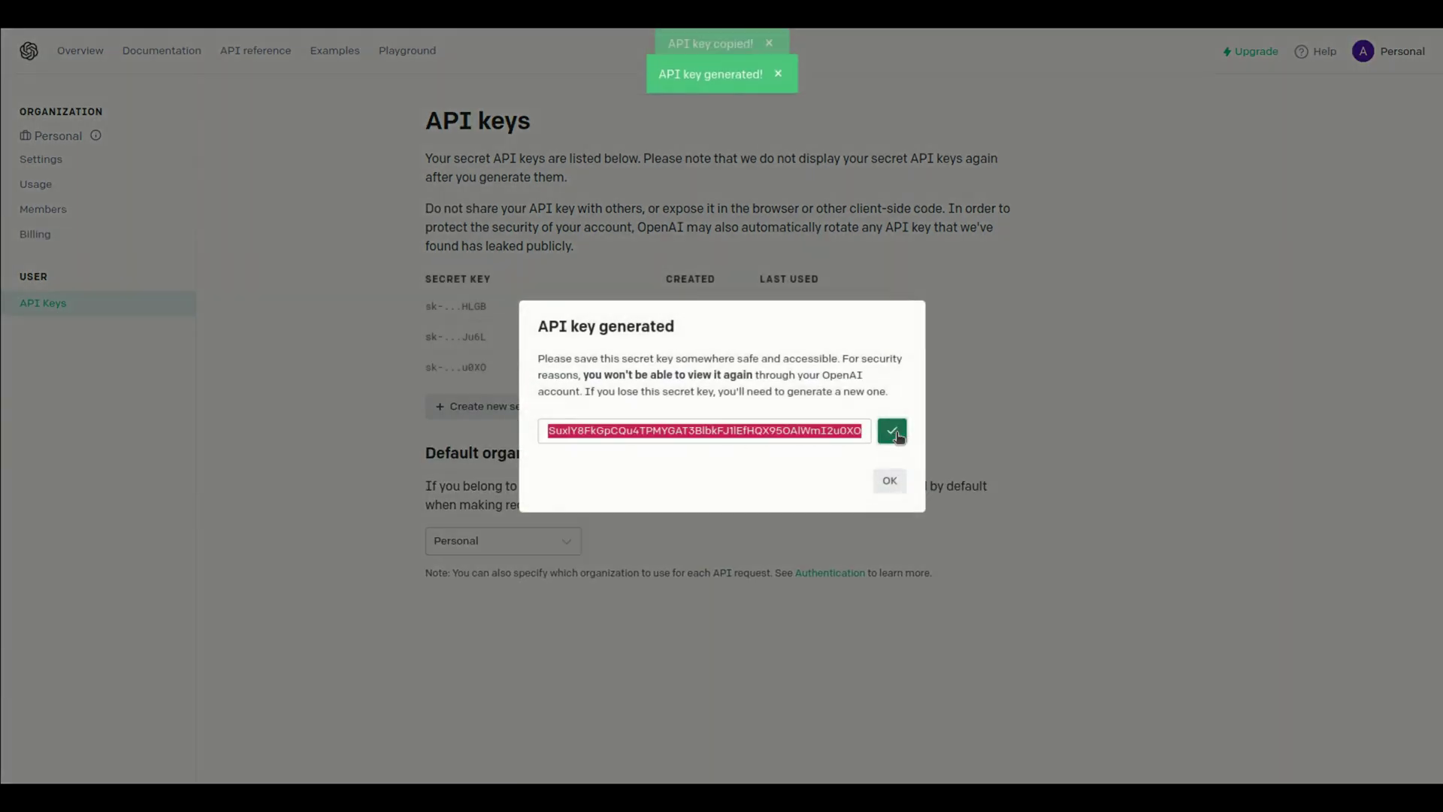
left_click(890, 480)
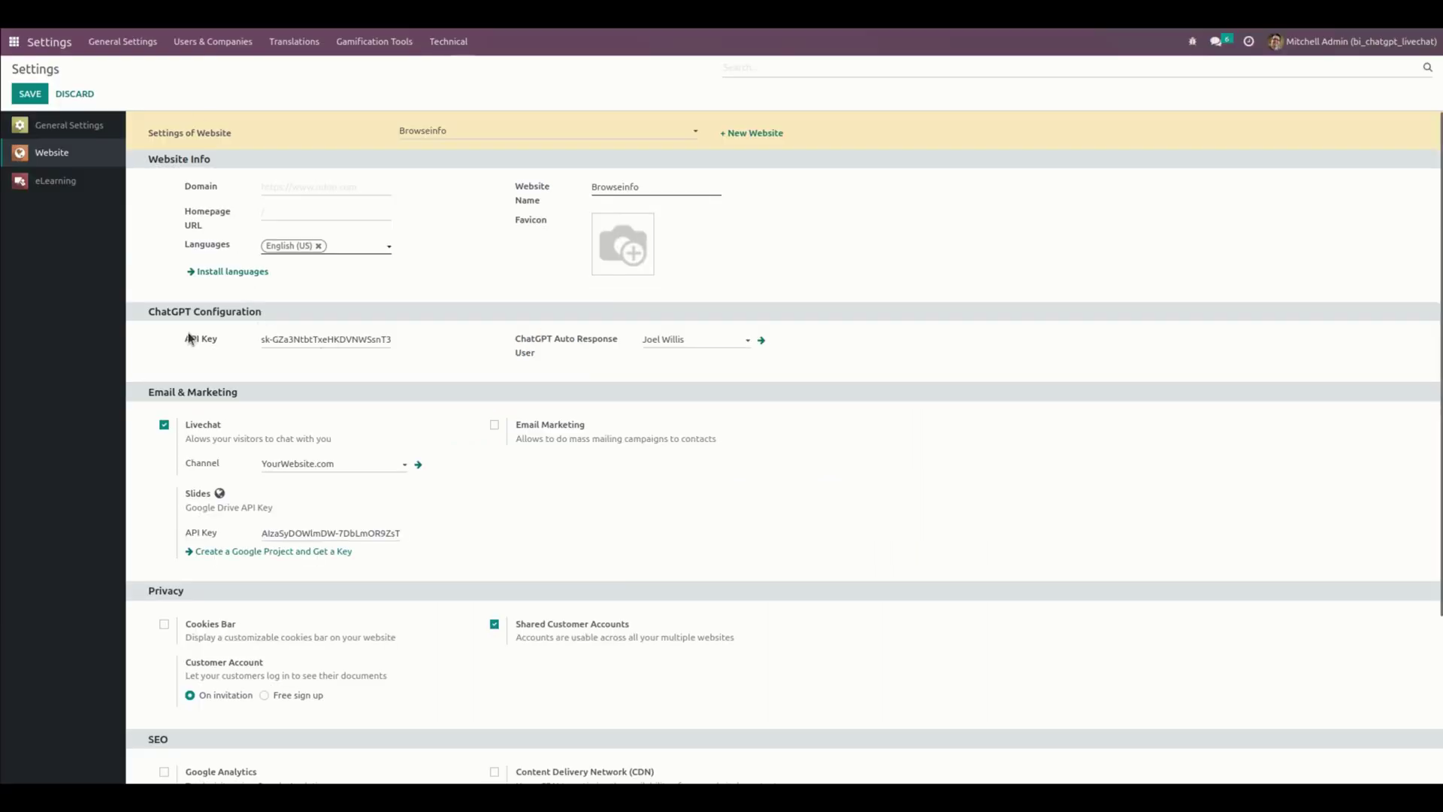
Review the pasted API key, keep Joel Willis as ChatGPT auto-response user, and return to the apps home
double_click(356, 342)
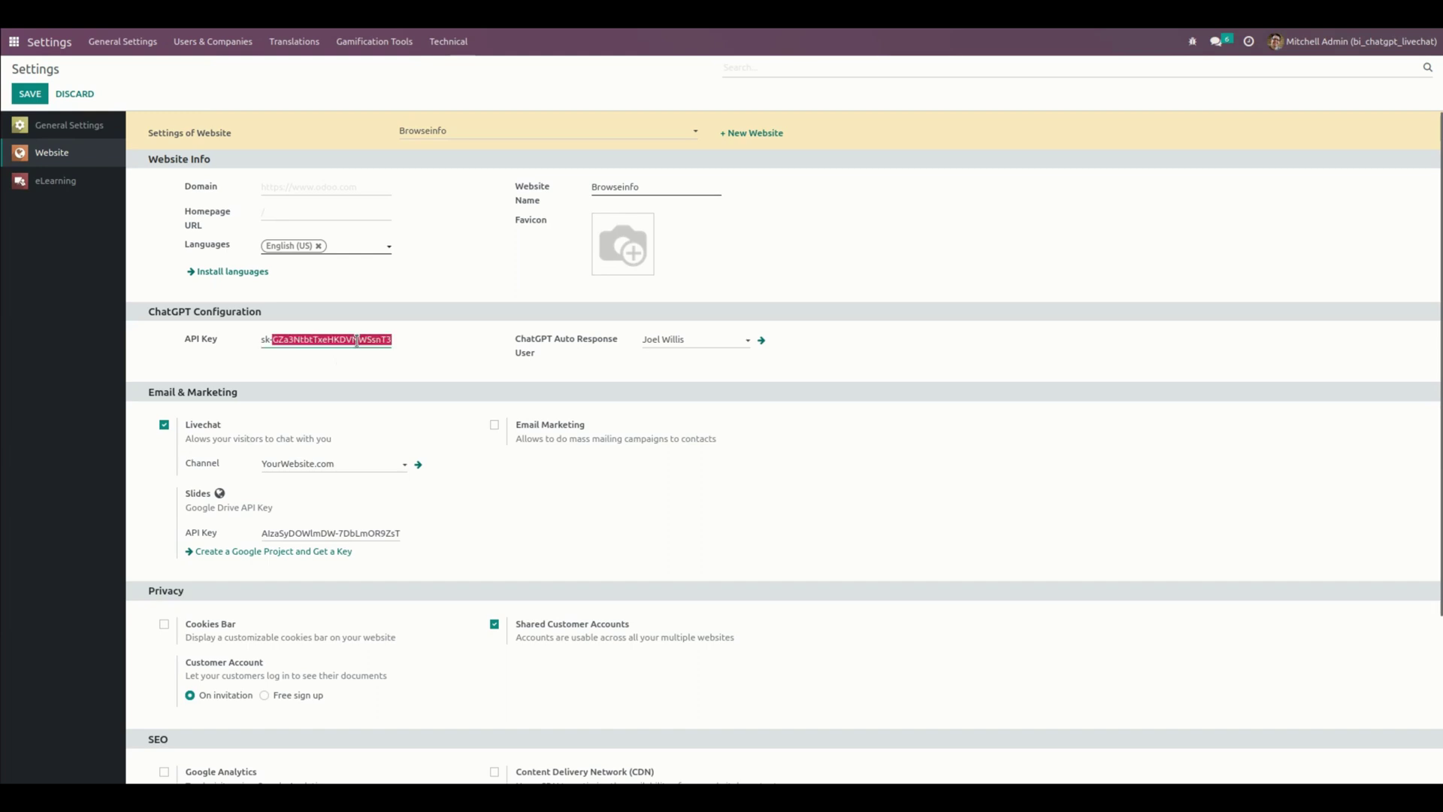
left_click(453, 341)
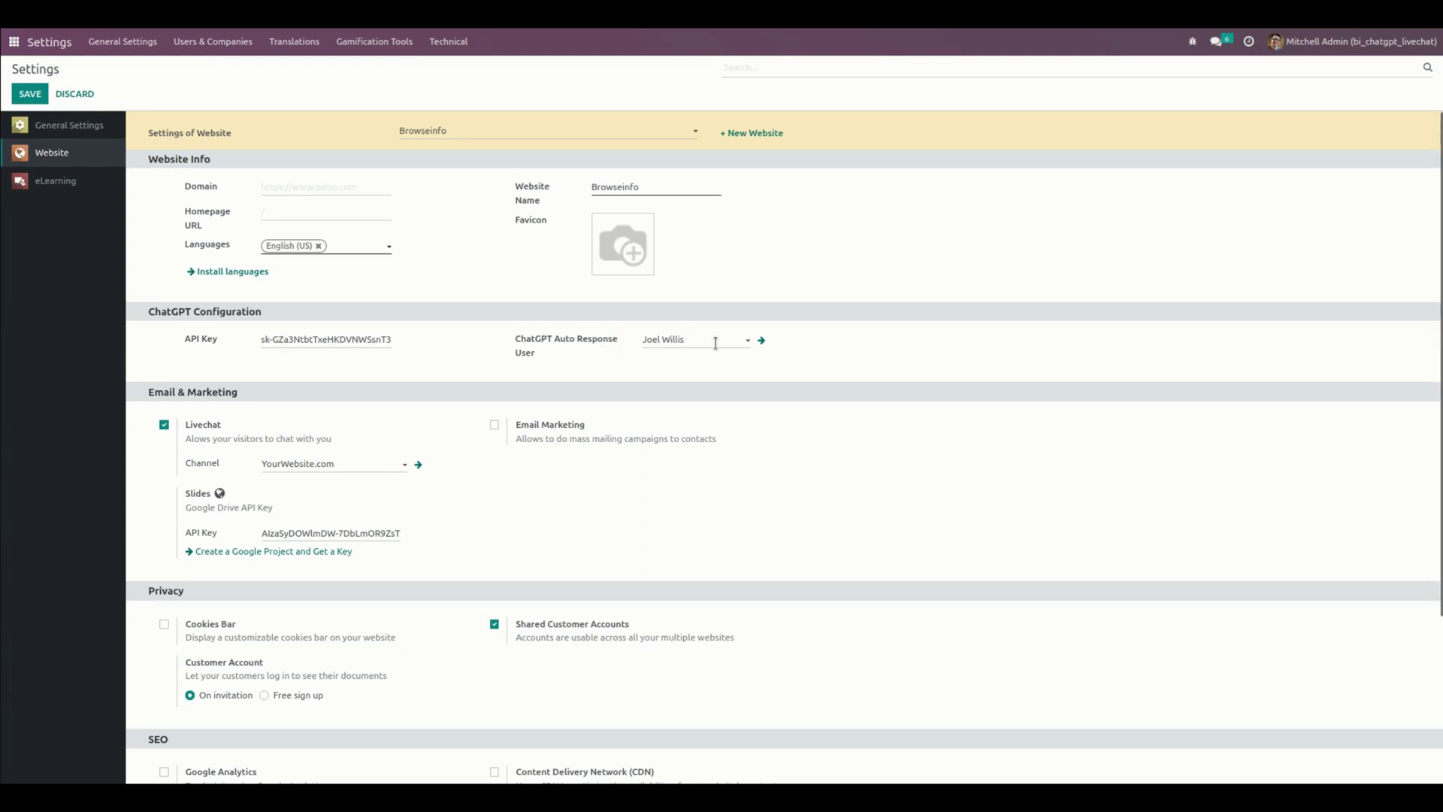
left_click(715, 343)
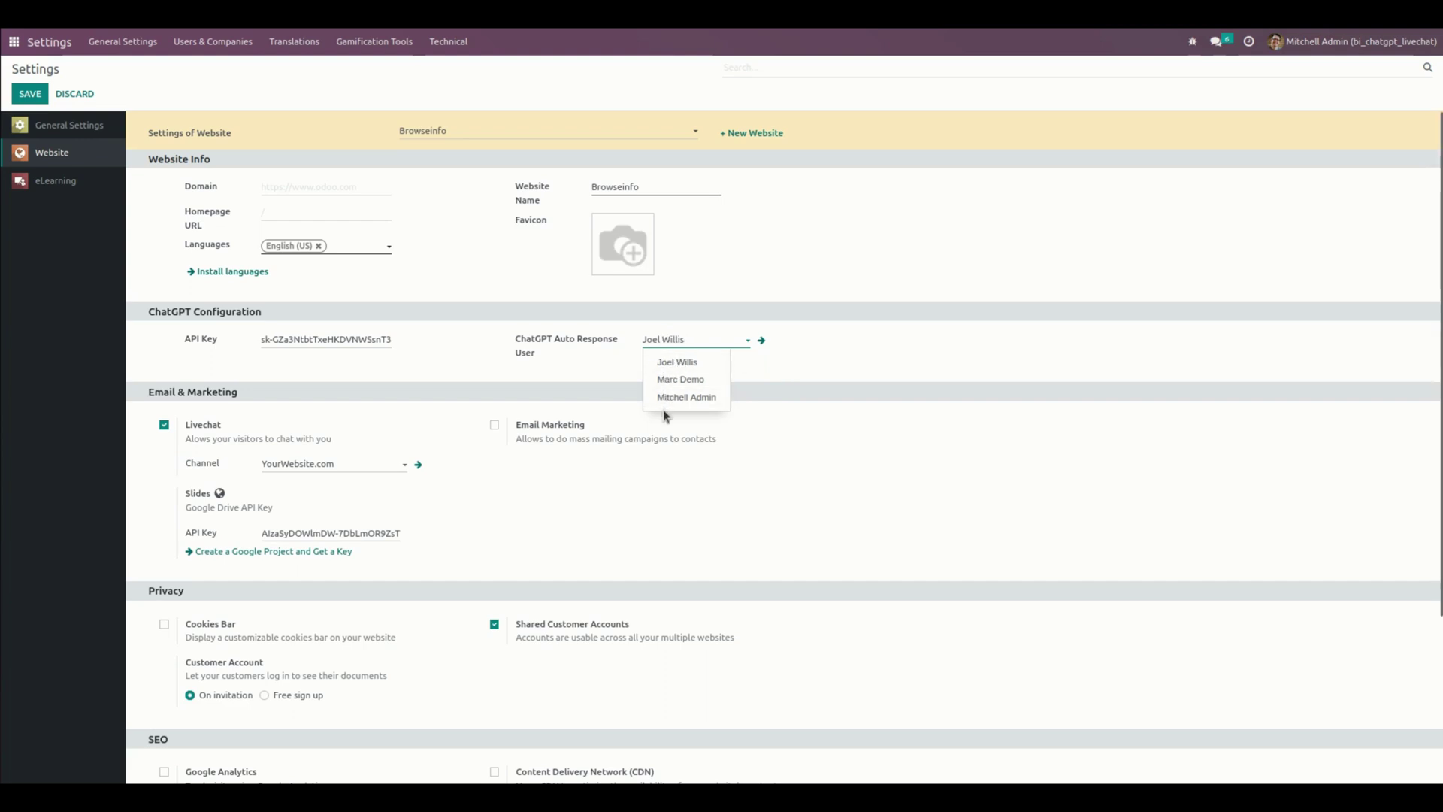
left_click(841, 419)
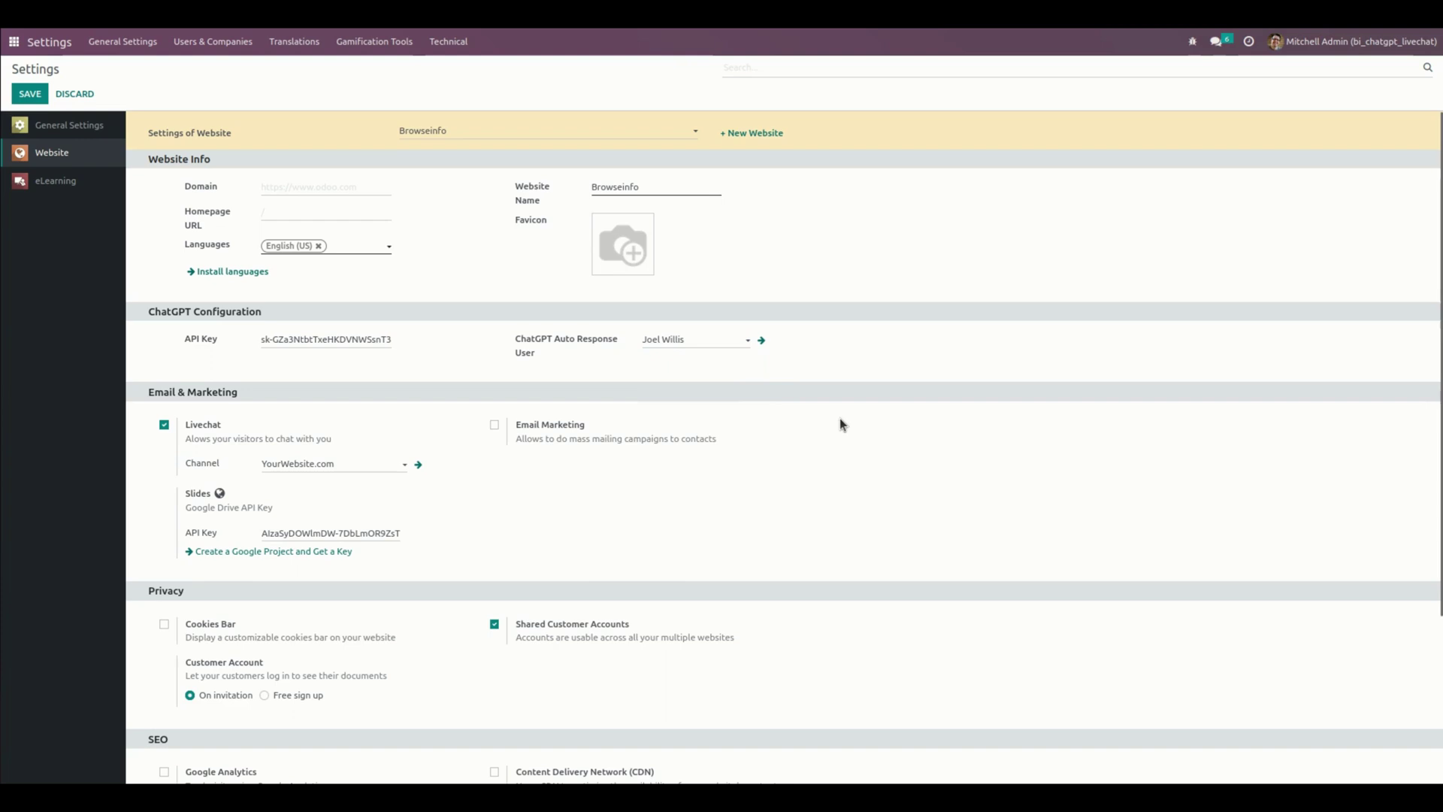
left_click(16, 42)
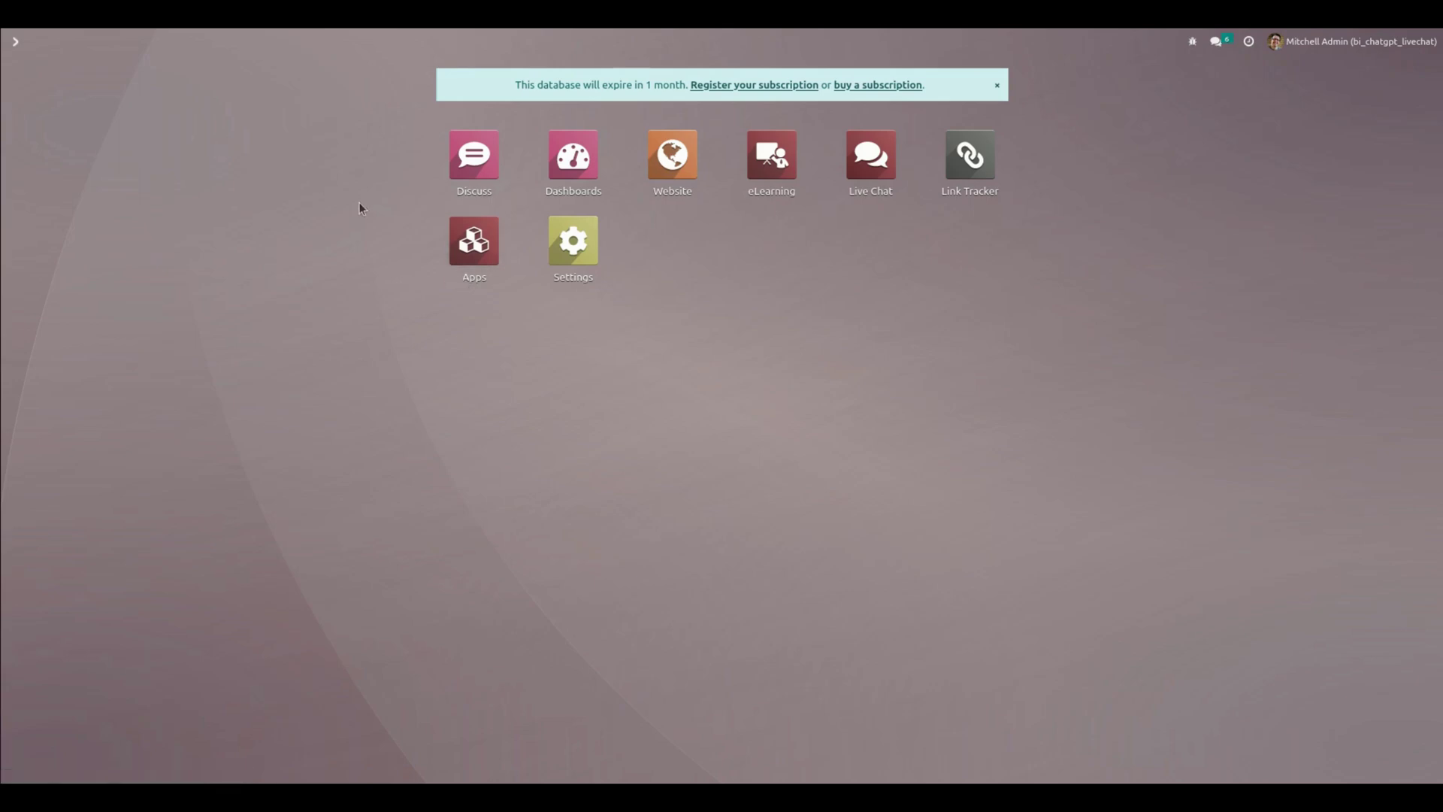
Ask the website live chat 'what is odoo?' and receive Joel Willis's automatic explanation
left_click(675, 165)
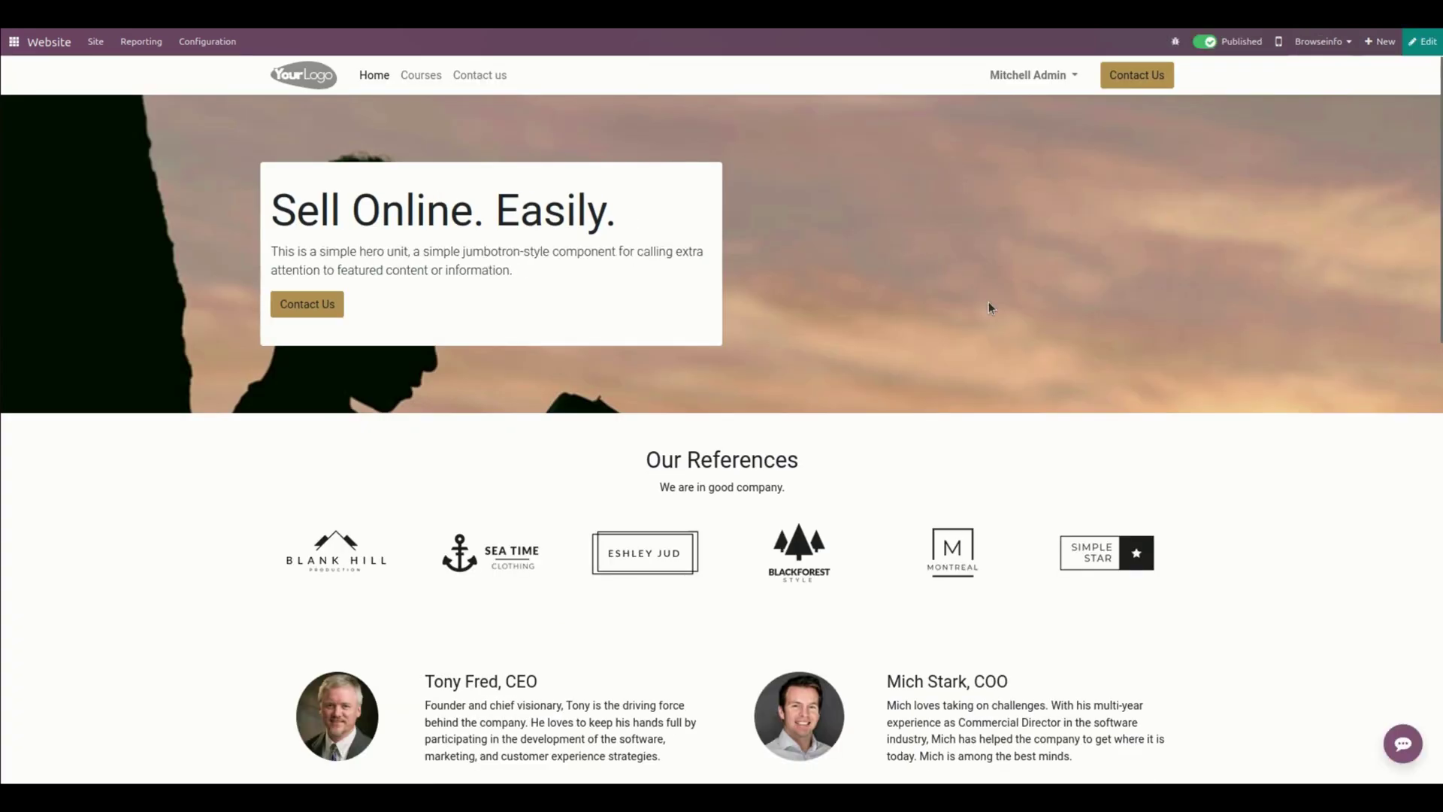
left_click(1403, 745)
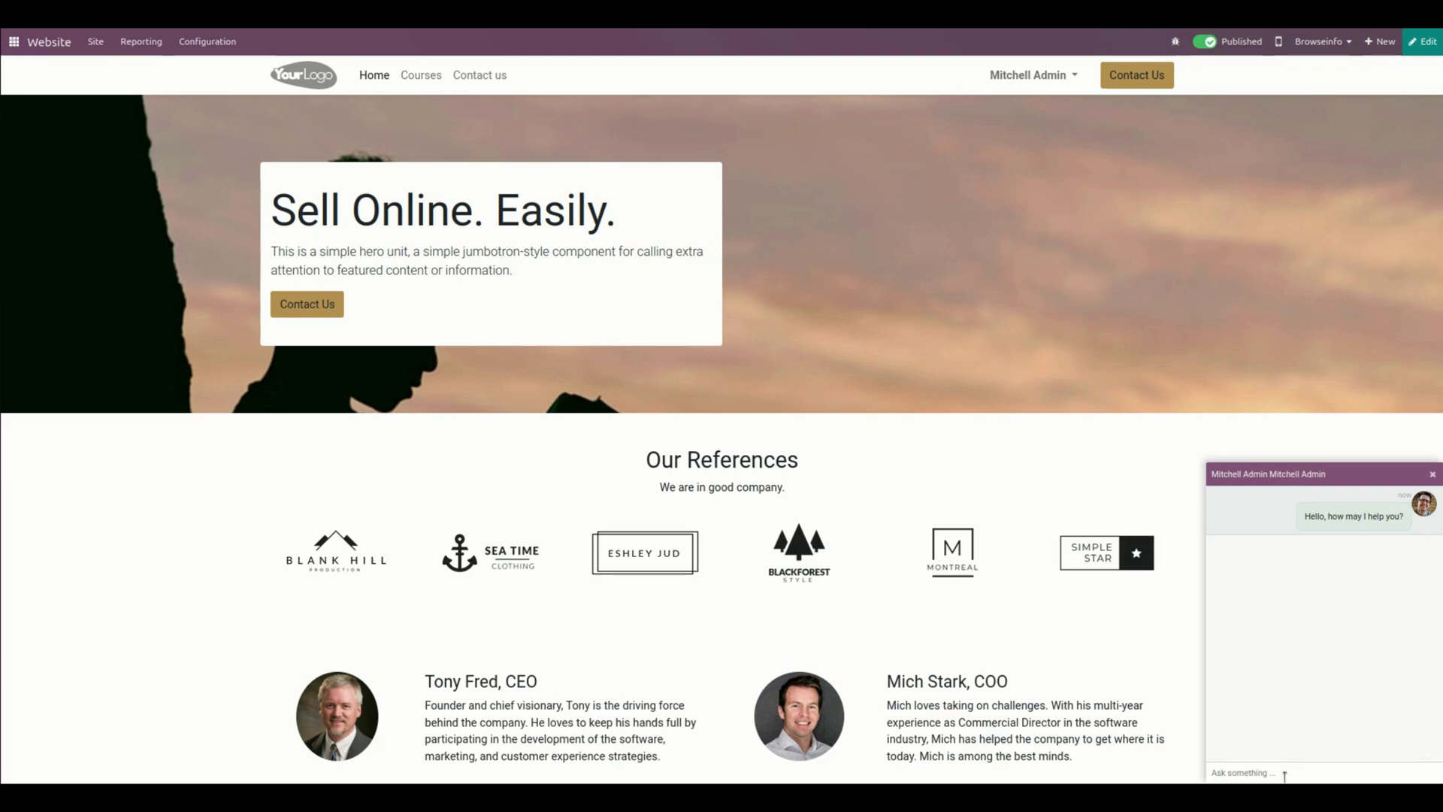
type("wh")
type("isodoo?")
key("Return")
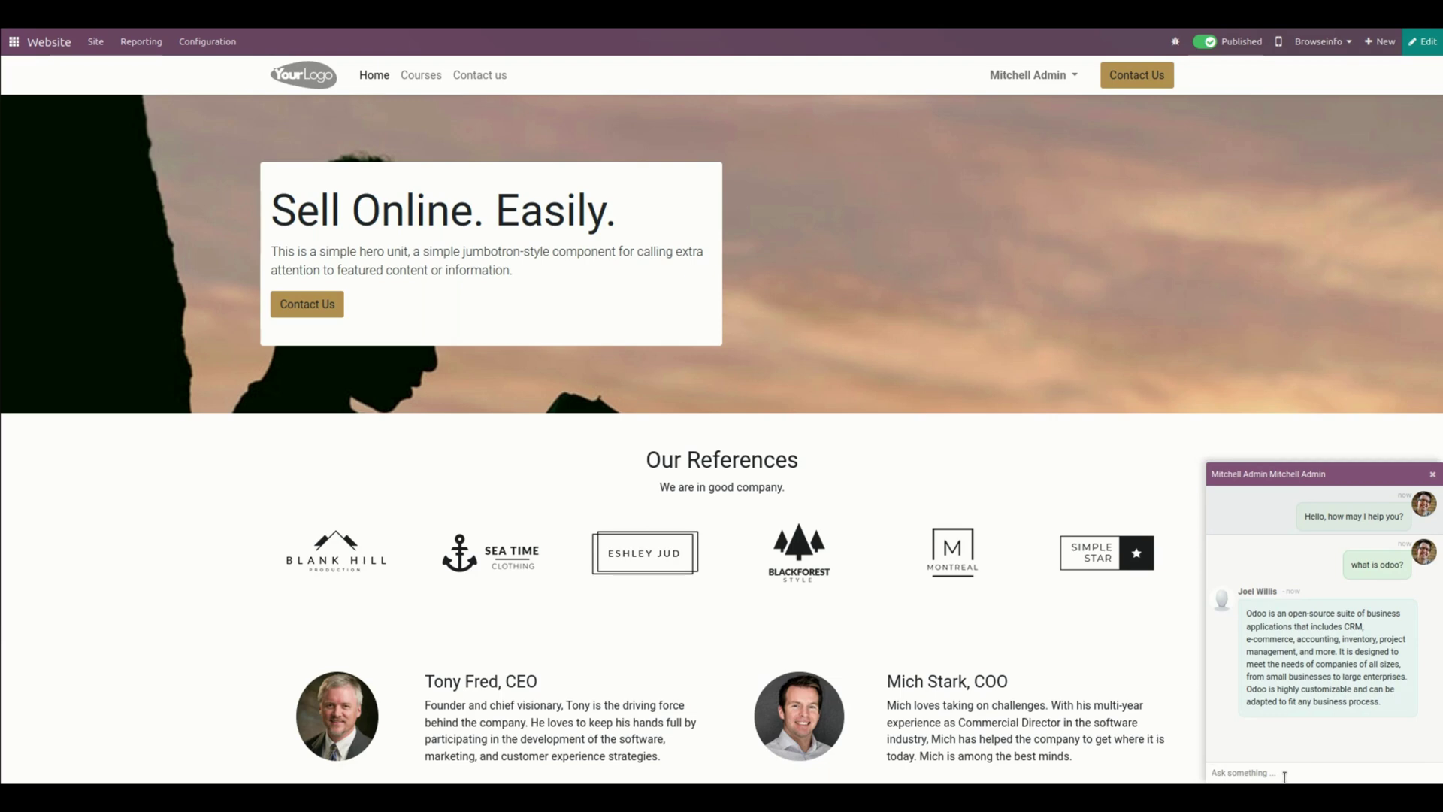
Ask the live chat 'how I can use POS in odoo?' and receive the automatic POS explanation
left_click(1284, 776)
type("how I can use POS in ")
type("odoo?")
key("Return")
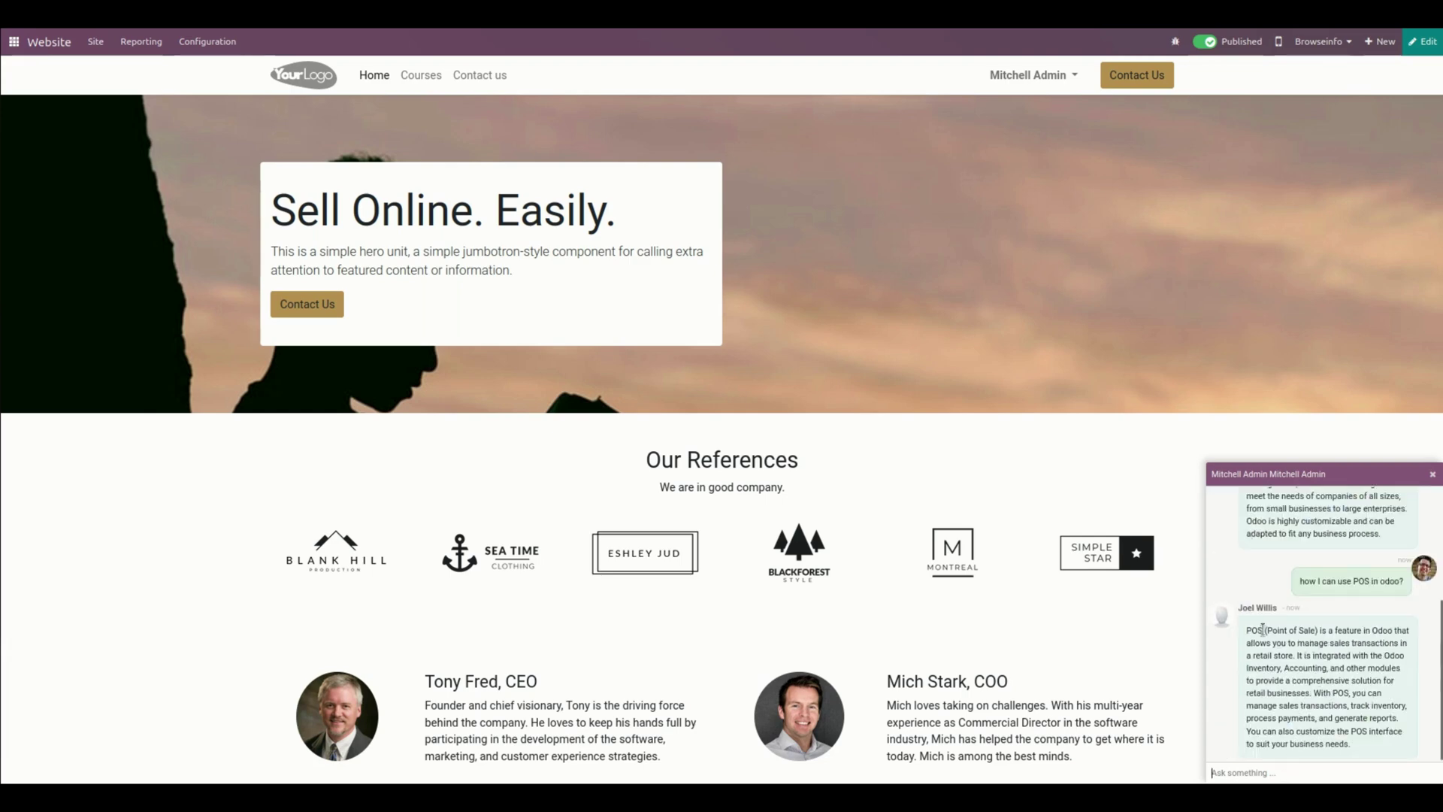
left_click(1361, 771)
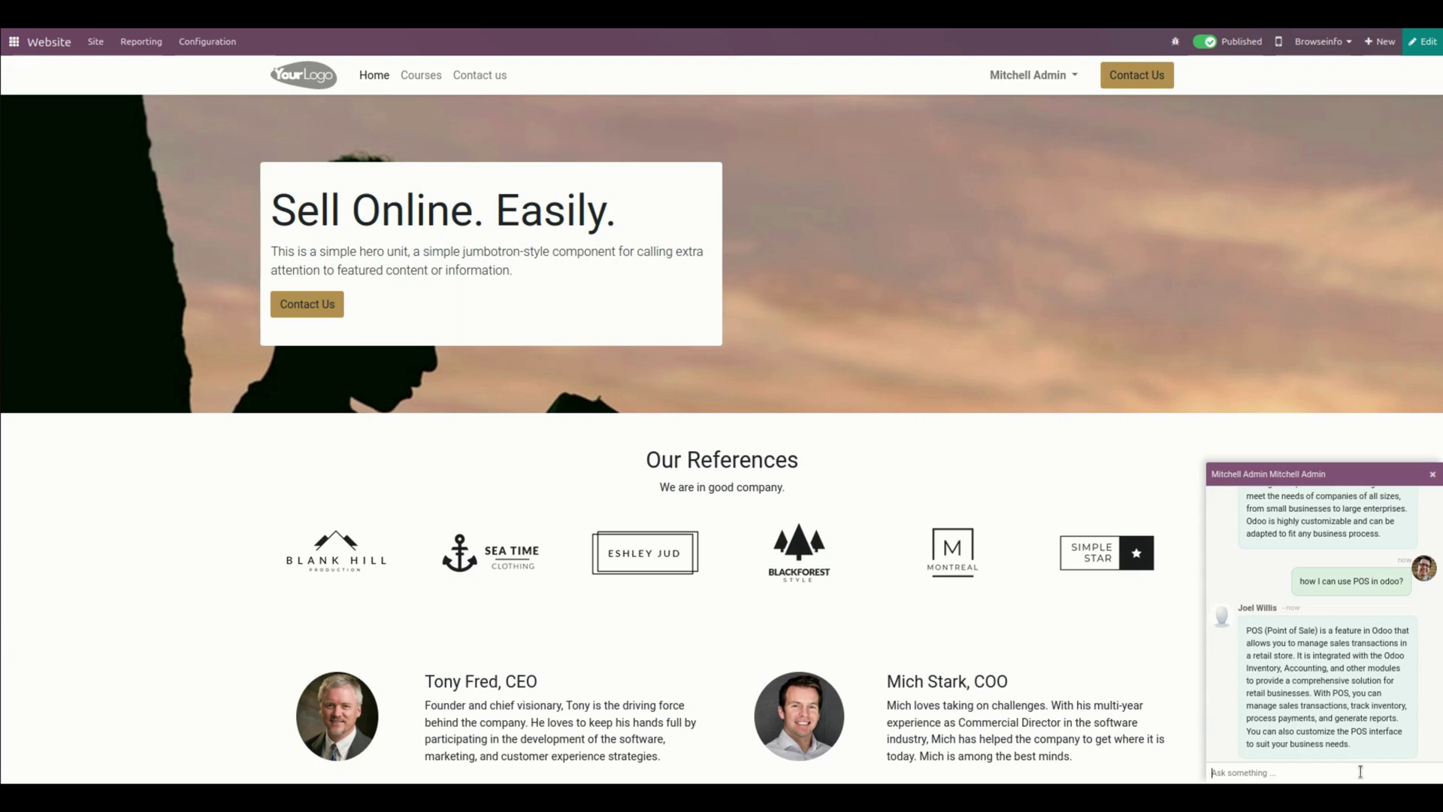